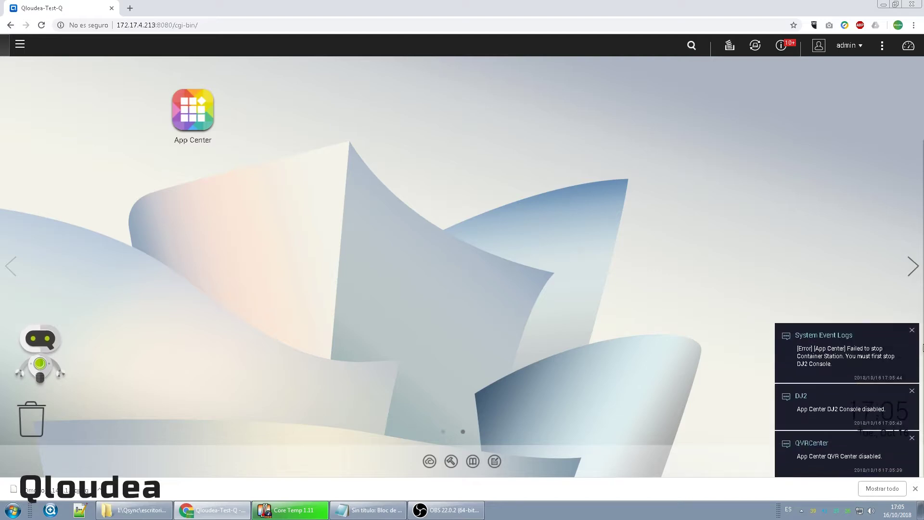
Dismiss the System Event Logs, DJ2 and QVRCenter notifications on the NAS desktop.
click(912, 330)
click(912, 393)
click(911, 438)
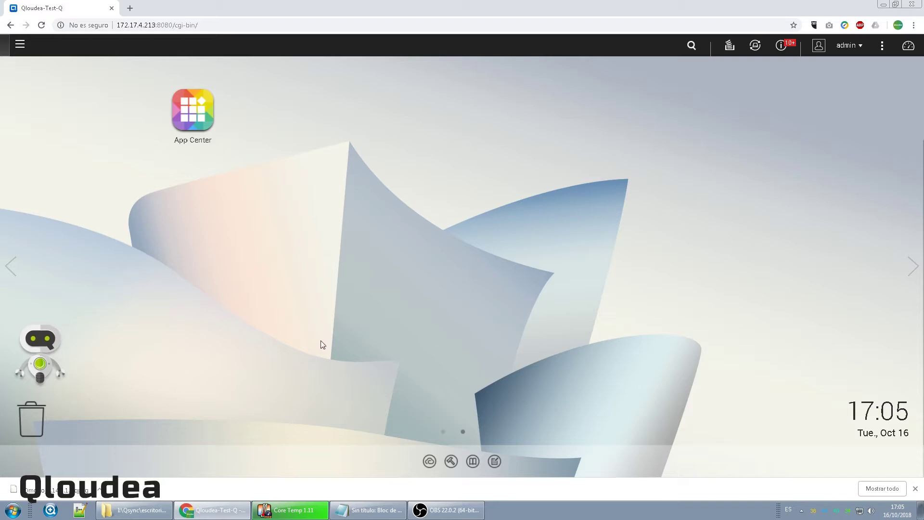
Check the package files in the qloudea cloud folder and the access details in Notepad, then return to the maximized Chrome window.
click(130, 514)
drag(794, 223, 612, 113)
click(664, 227)
click(375, 509)
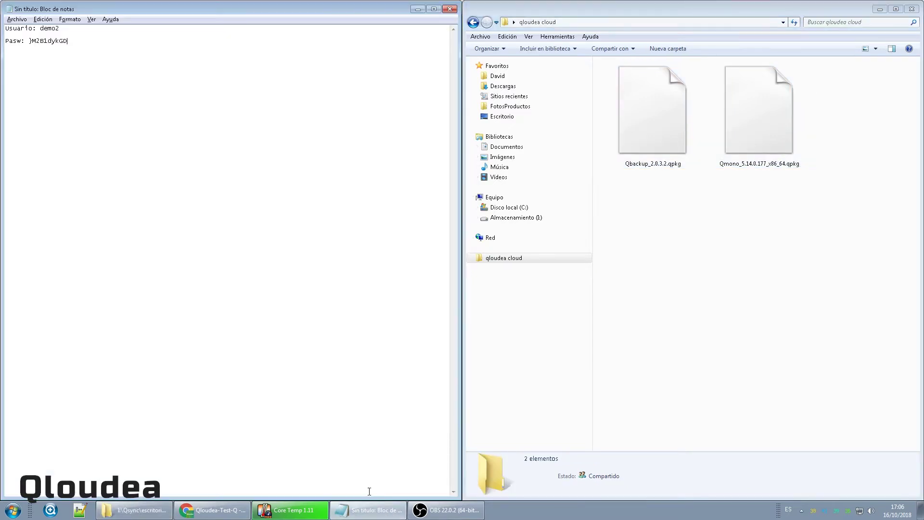
click(217, 511)
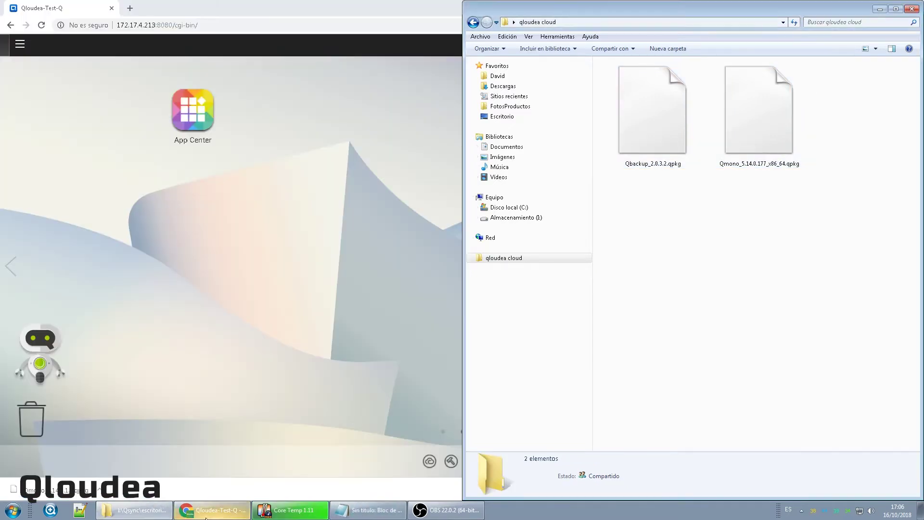
key(super+Up)
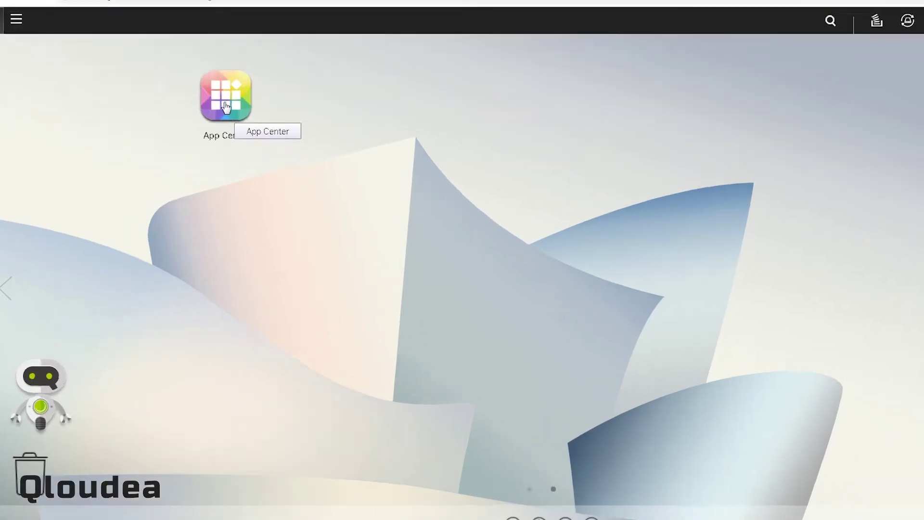
Manually install the Qmono_5.14.0.177_x86_64.qpkg package through App Center.
click(193, 119)
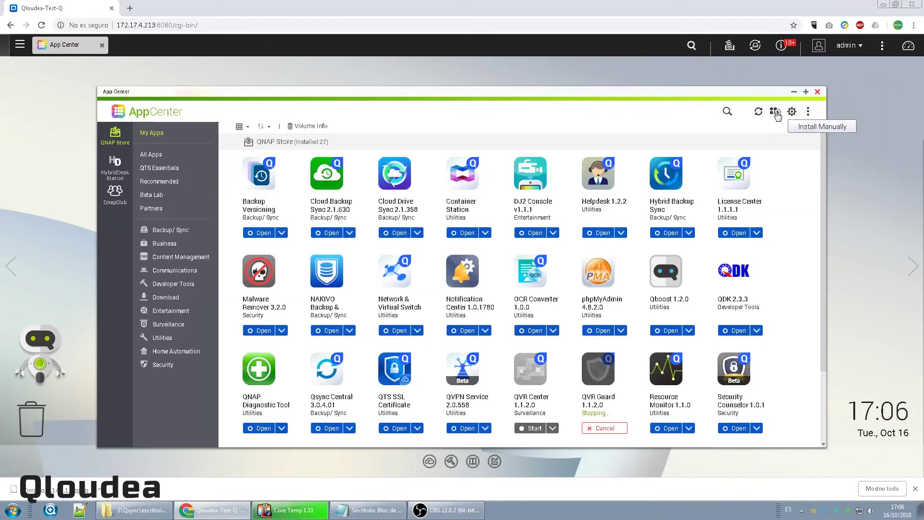
click(776, 113)
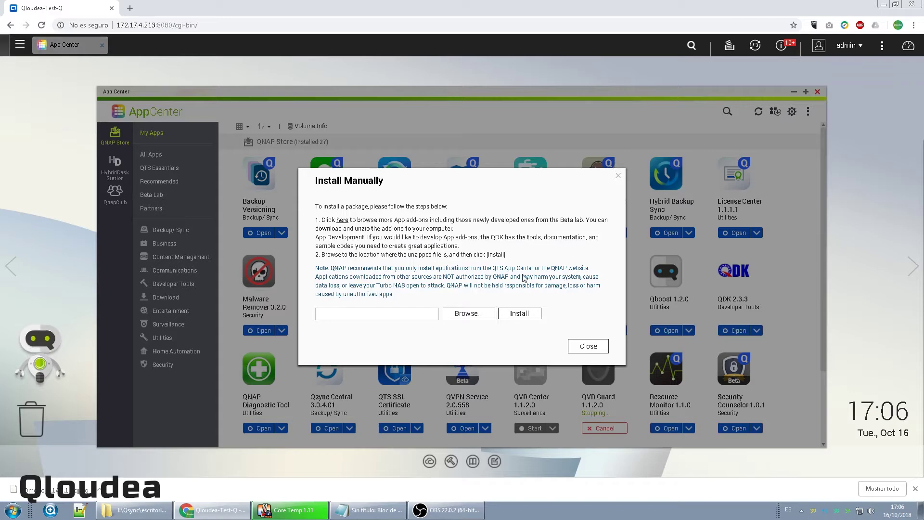
click(470, 313)
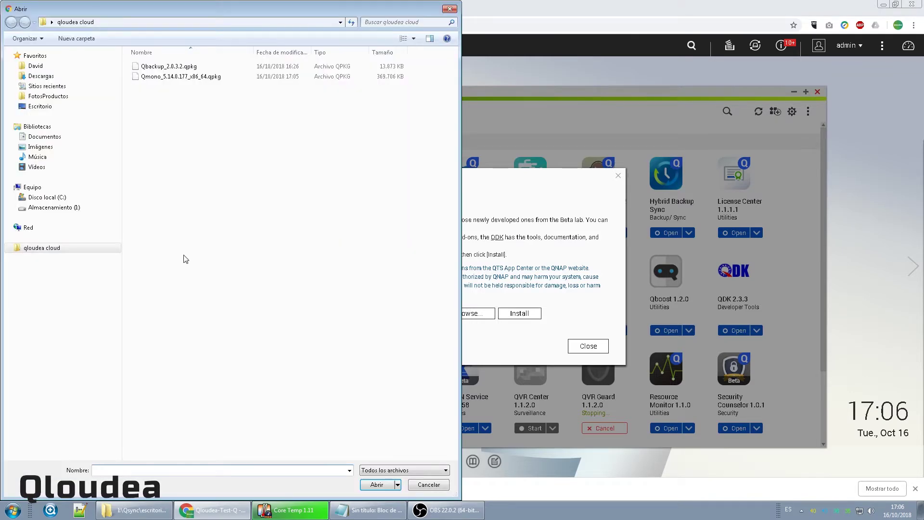
double_click(177, 77)
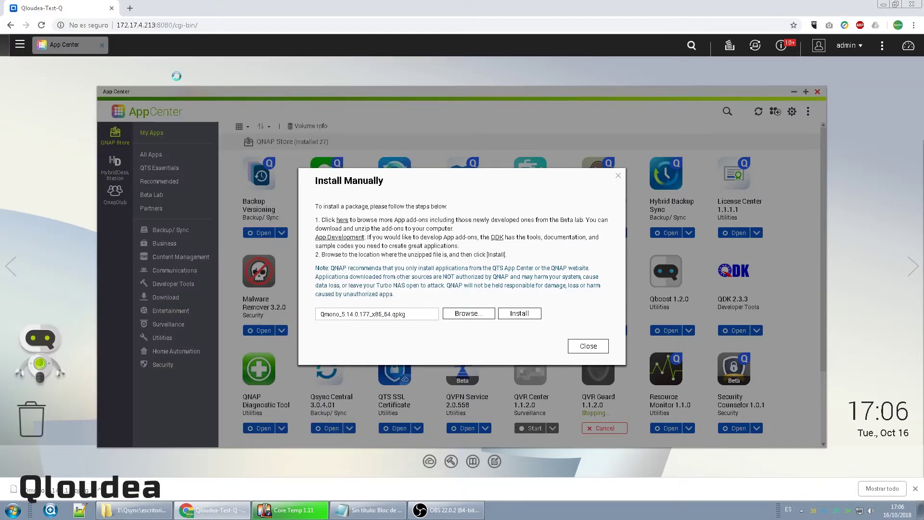
click(511, 314)
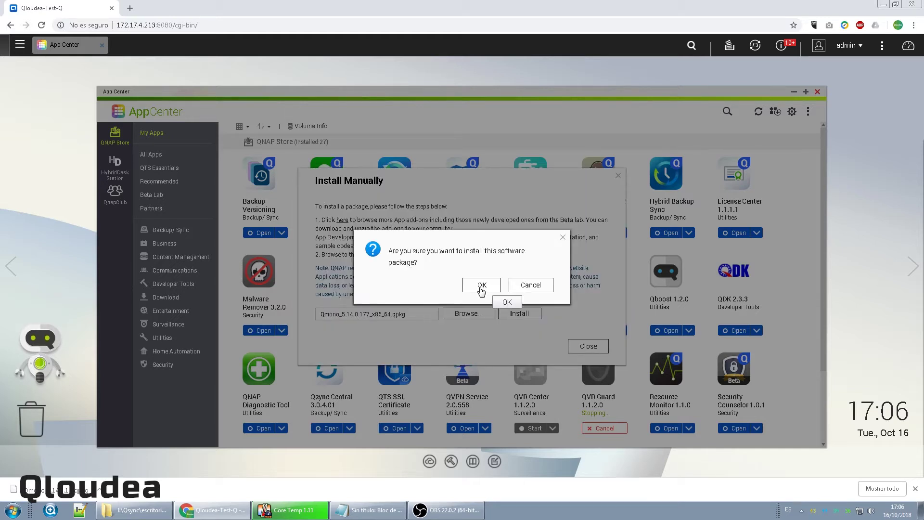
click(481, 286)
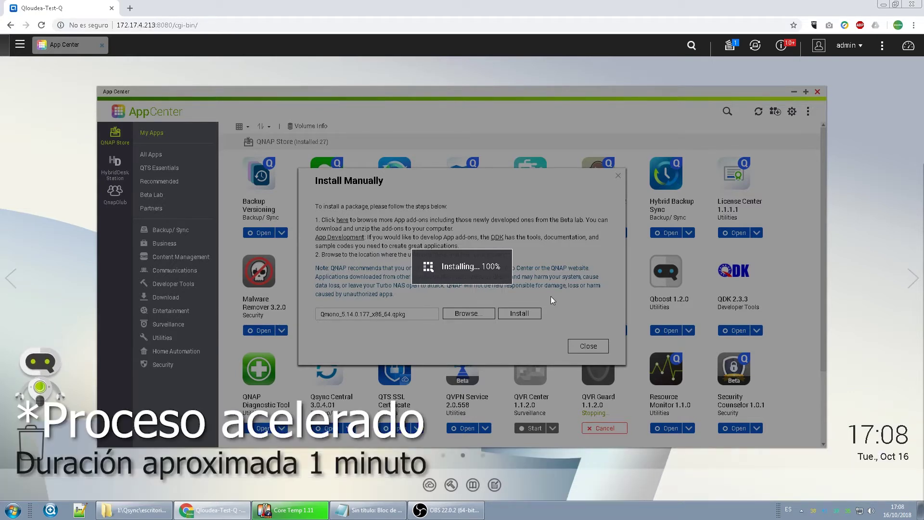
click(533, 290)
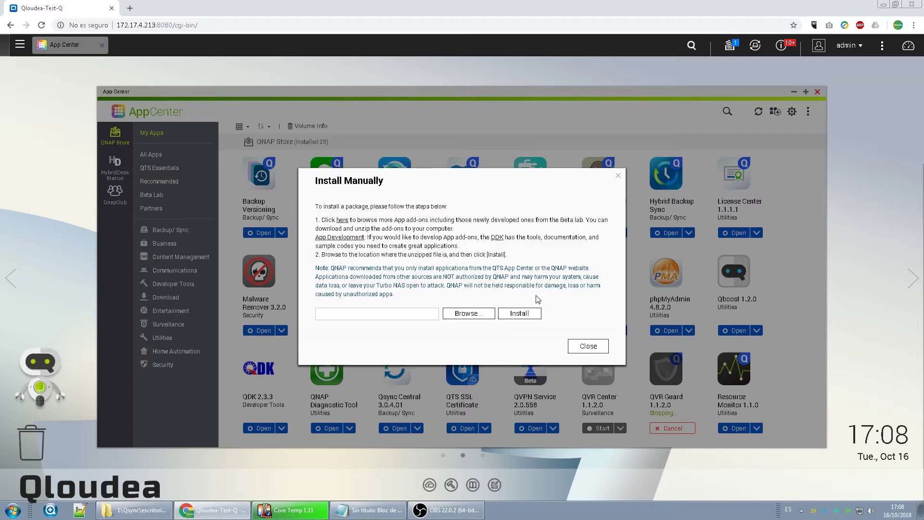
Manually install the Qbackup_2.0.3.2.qpkg package and close App Center.
click(473, 316)
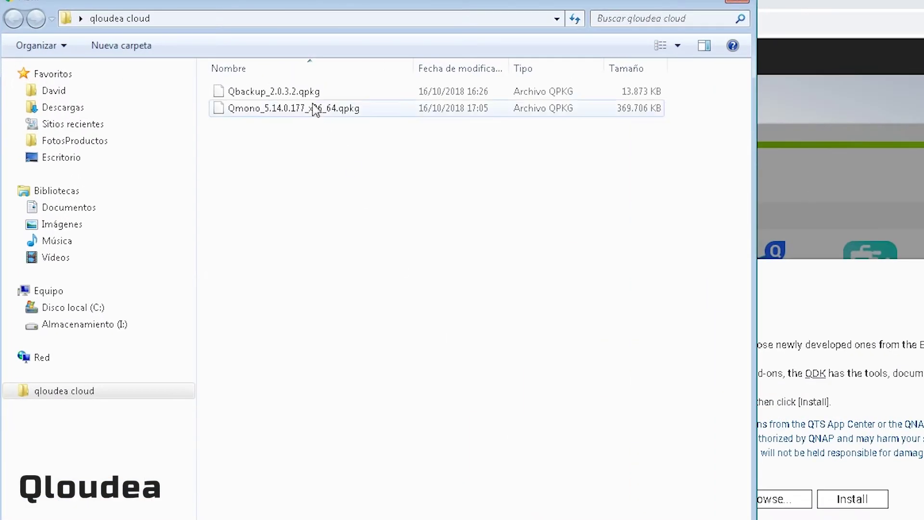
click(305, 95)
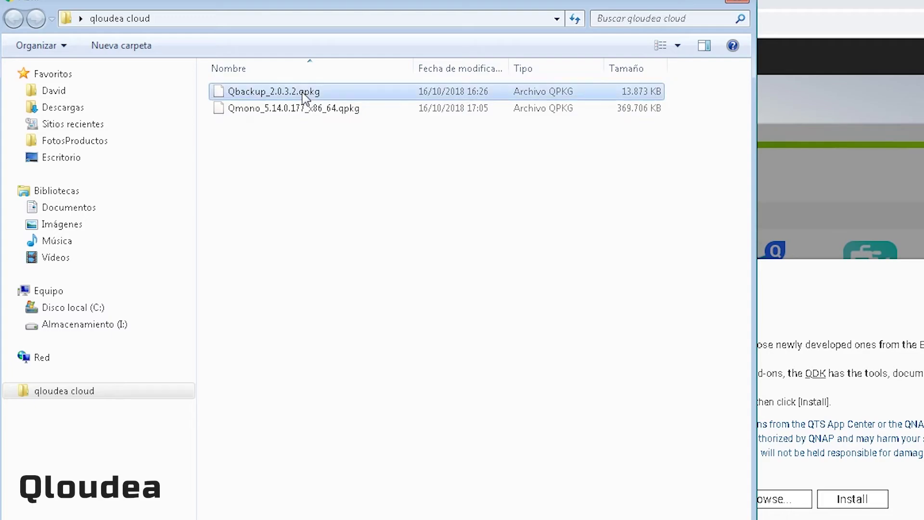
double_click(304, 94)
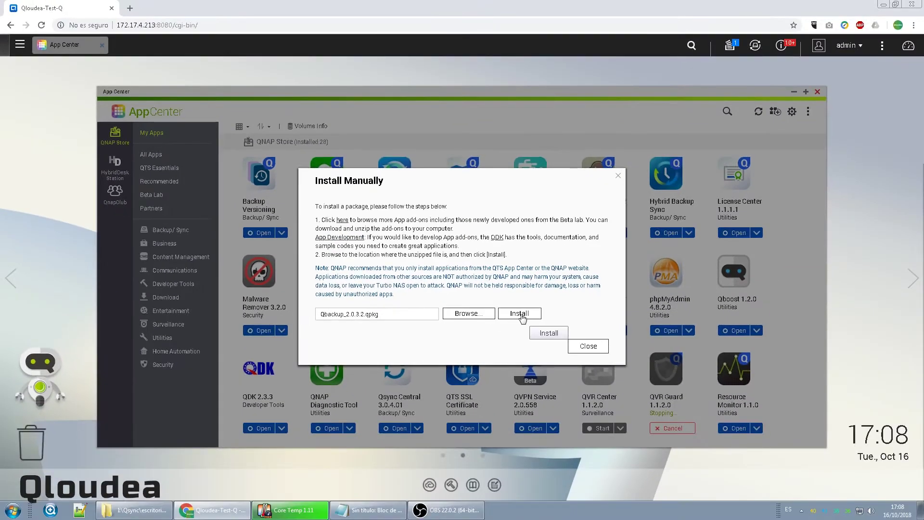
click(521, 313)
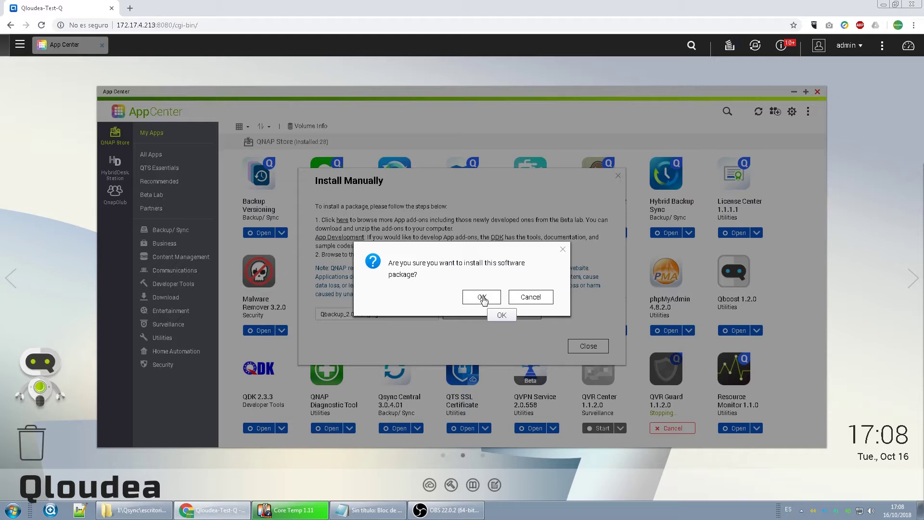
click(482, 297)
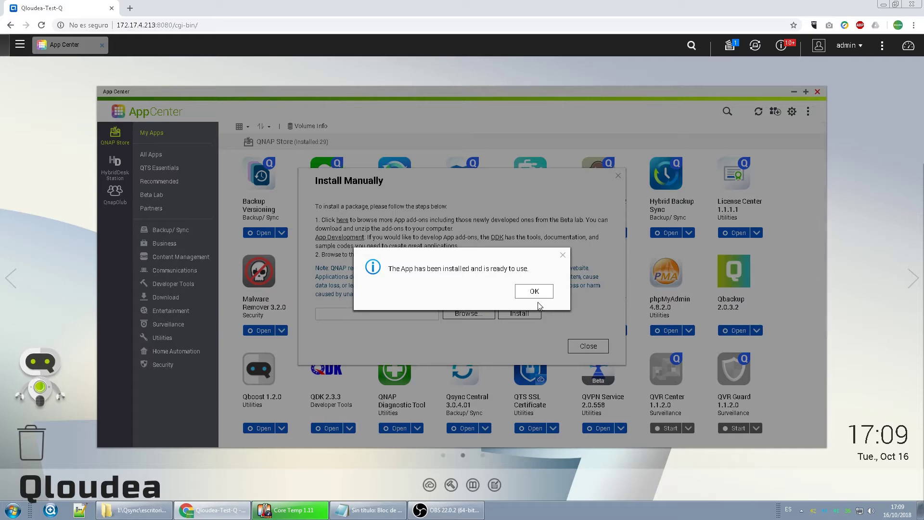
click(534, 292)
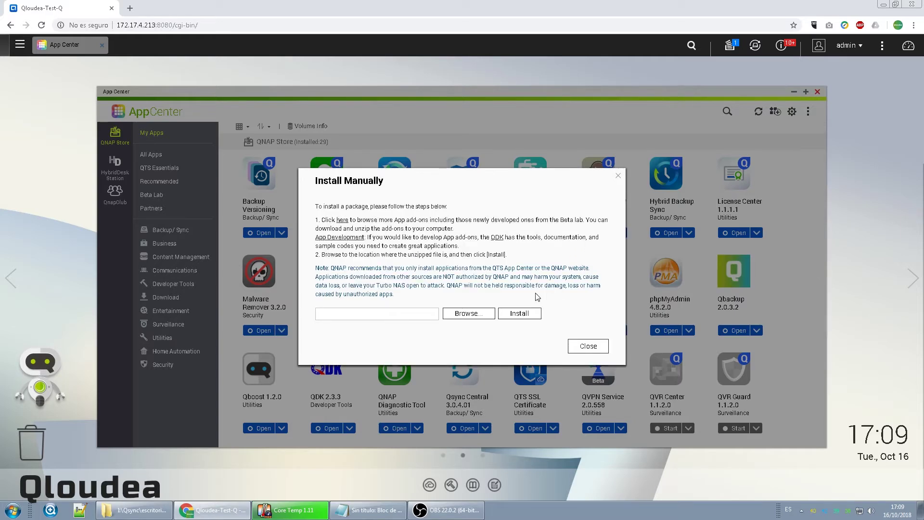
click(586, 352)
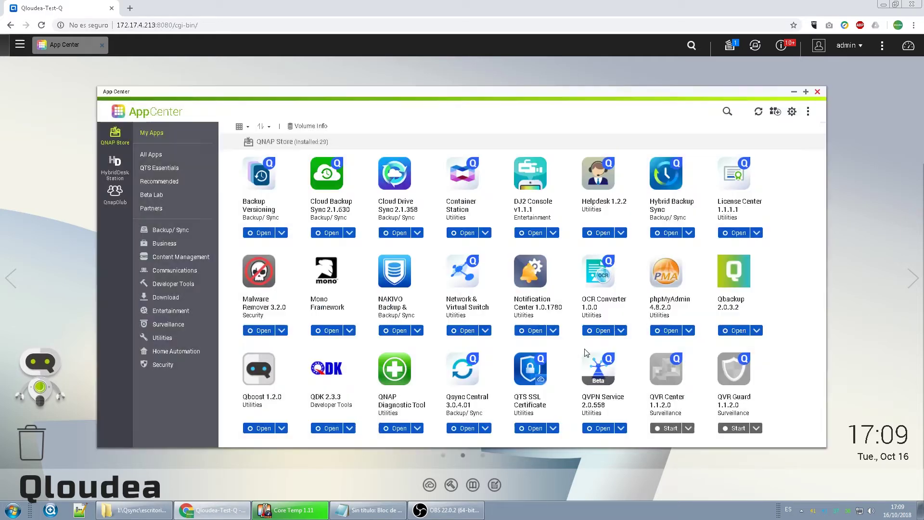
click(817, 92)
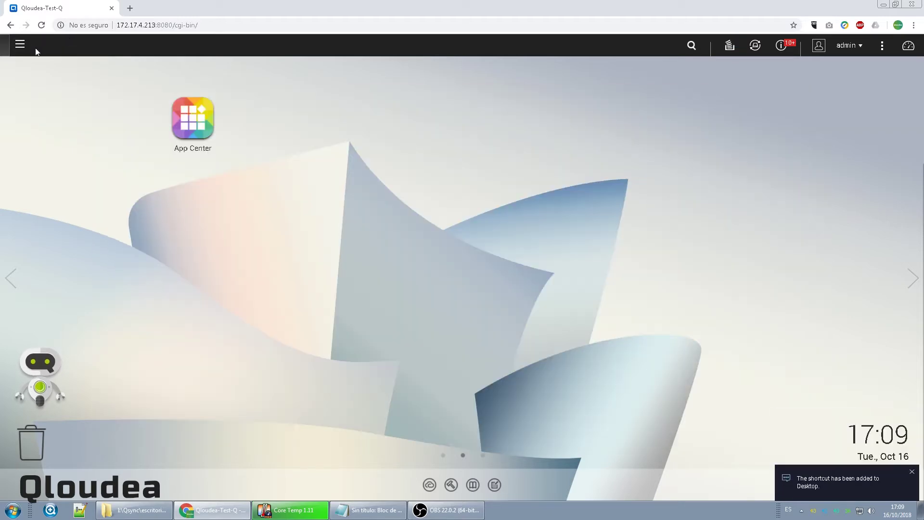
Create a desktop shortcut for the Qbackup application.
click(20, 45)
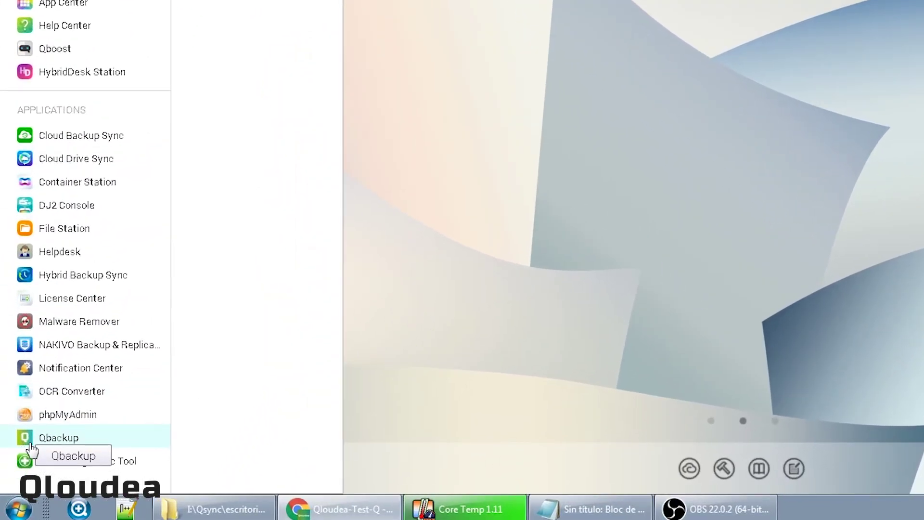
right_click(22, 467)
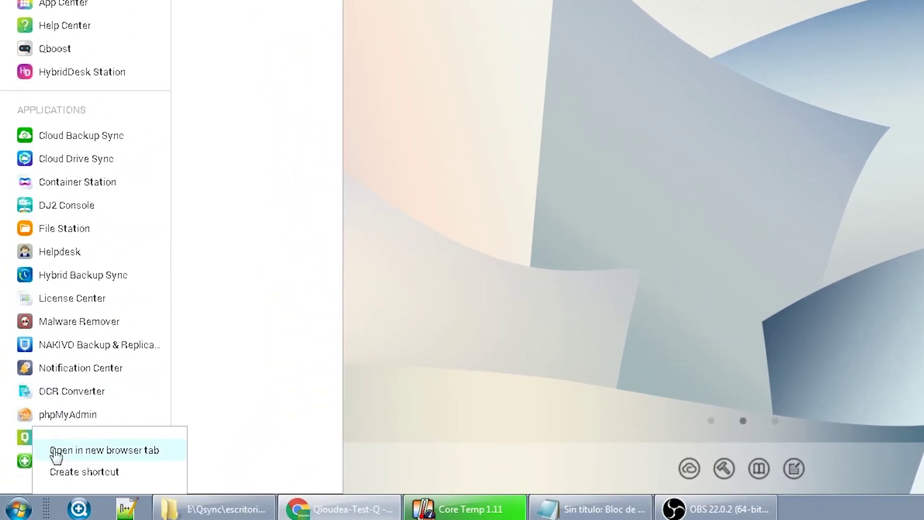
click(80, 473)
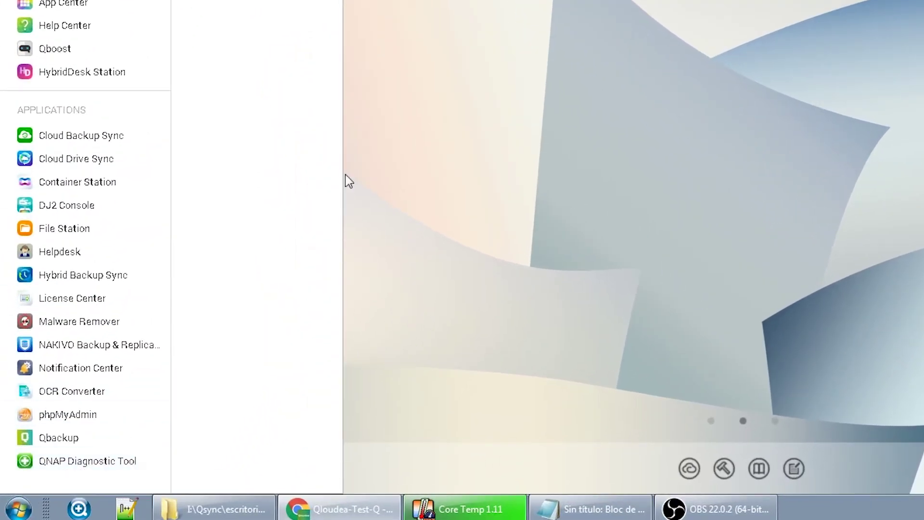
Open Qbackup and decline setting a password, stating that the machine has only one account.
click(463, 98)
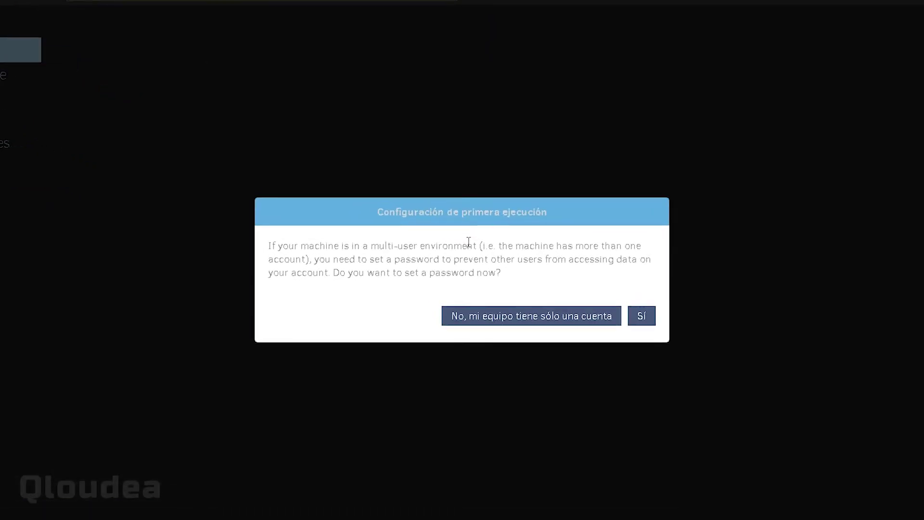
click(522, 321)
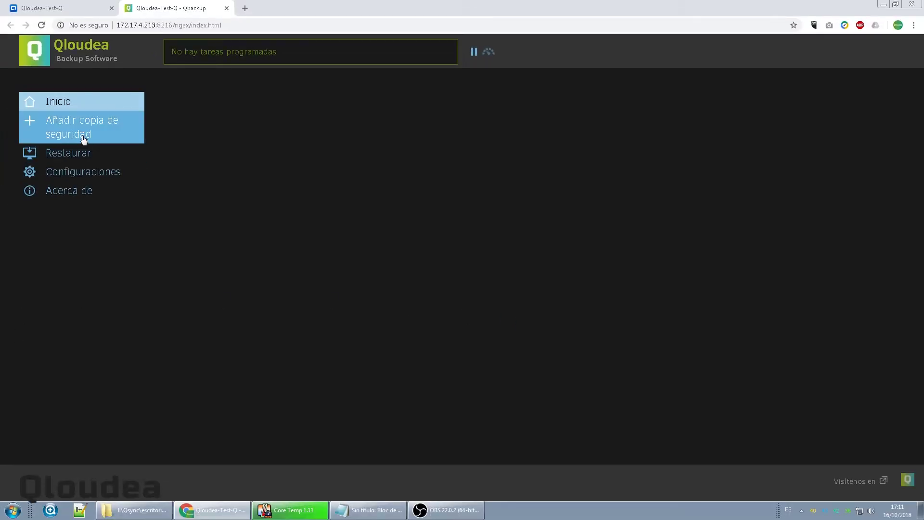
Start configuring a new backup and name it QloudeaTest.
click(83, 138)
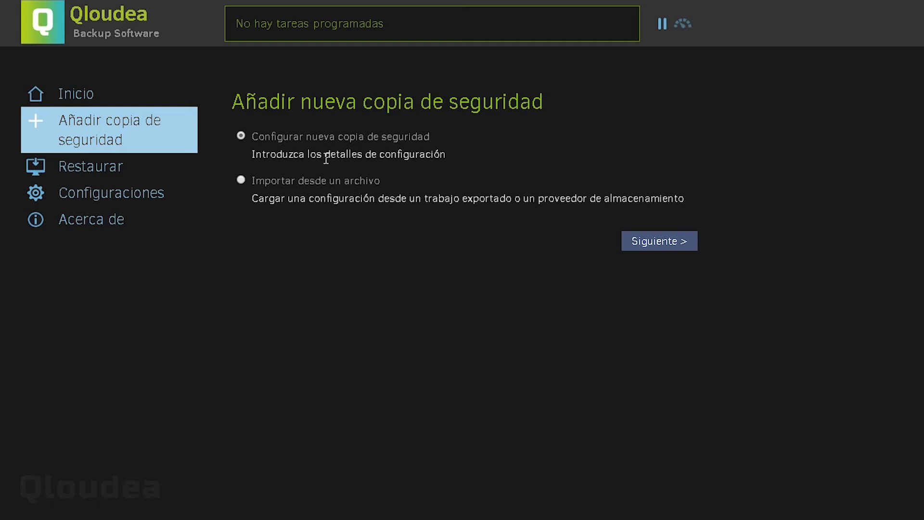
click(679, 243)
click(444, 227)
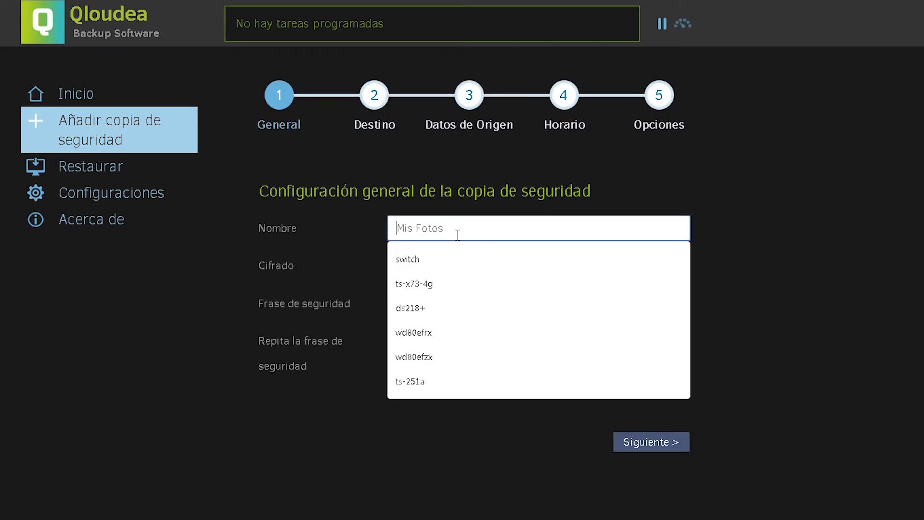
text(Qloudea)
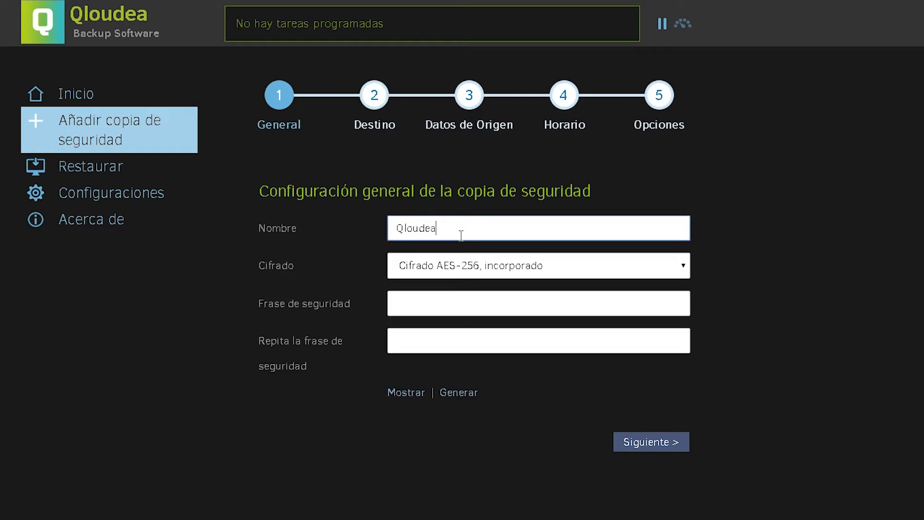
text(Test)
key(Tab)
key(Tab)
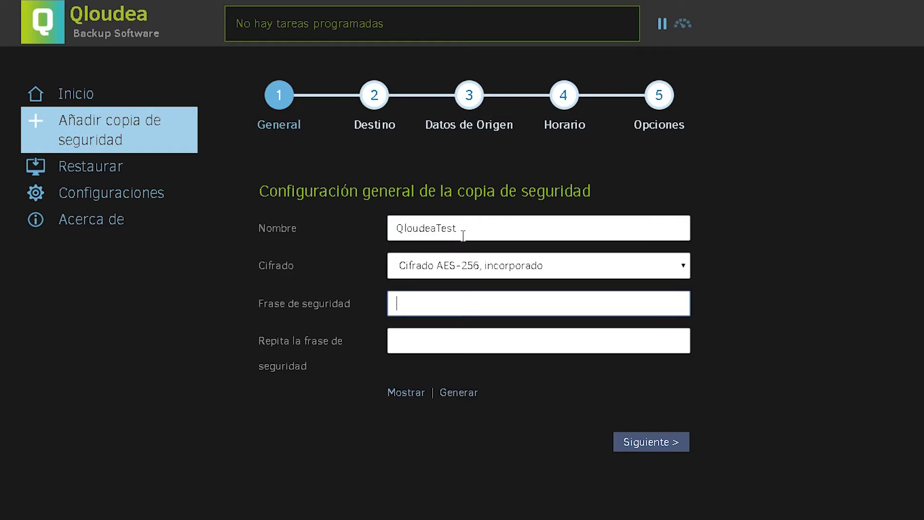
Keep the built-in AES-256 encryption, enter and repeat the security passphrase, and continue to the backup destination.
click(469, 272)
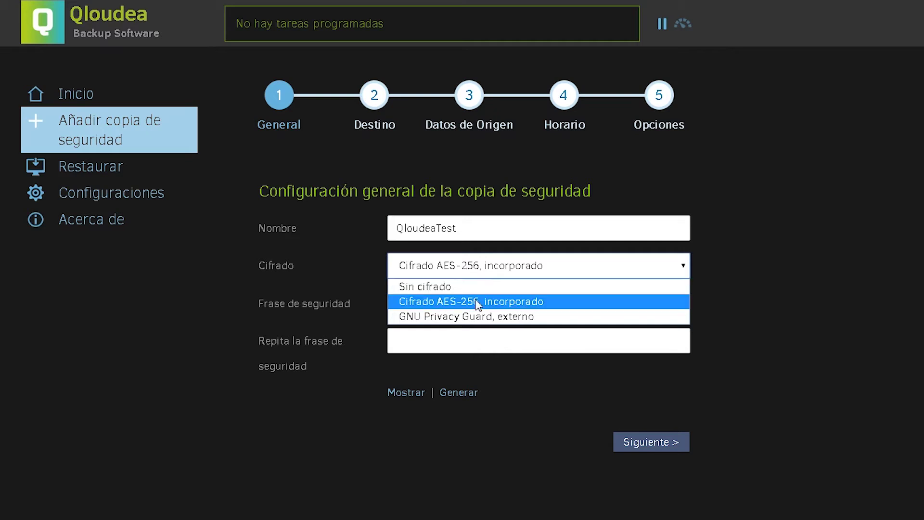
click(696, 304)
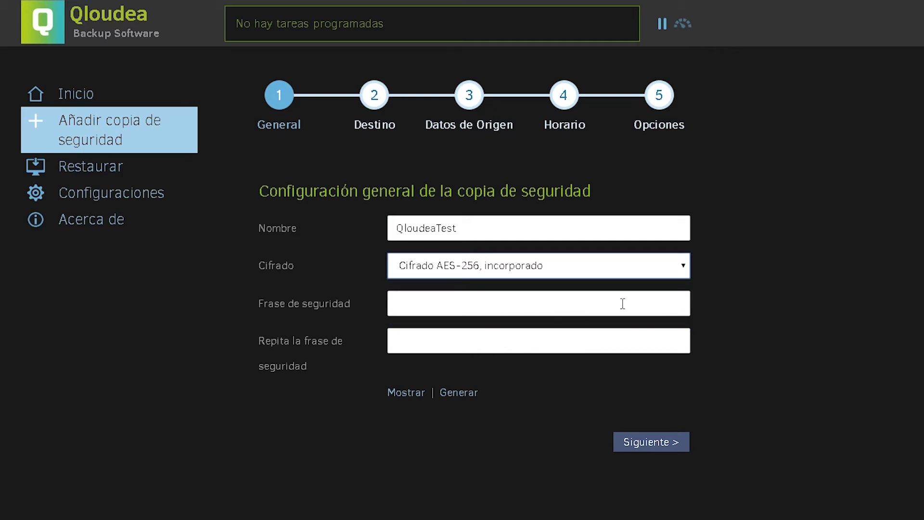
click(457, 305)
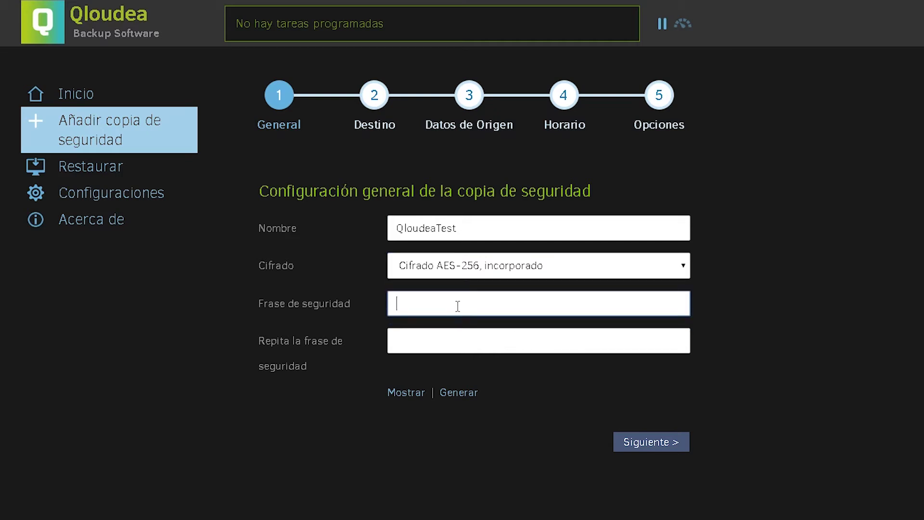
text(••••••••••••)
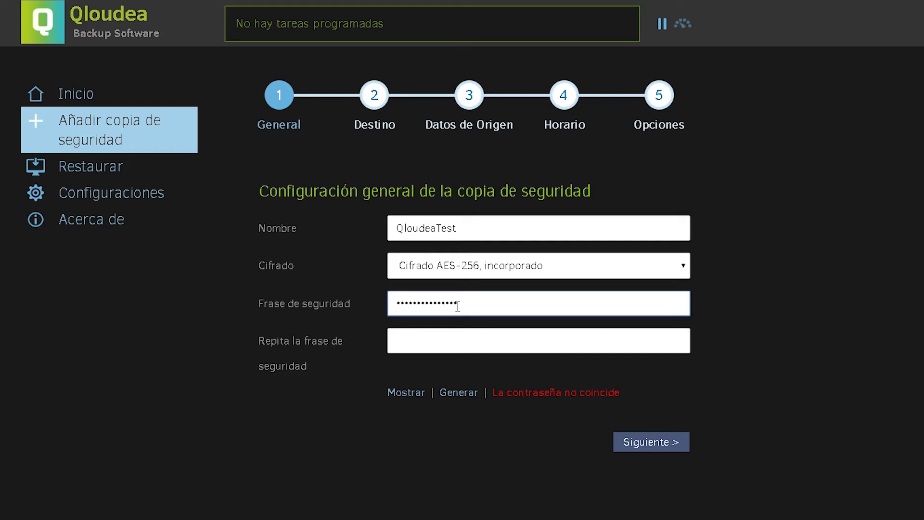
key(Tab)
text(•••••••••••••)
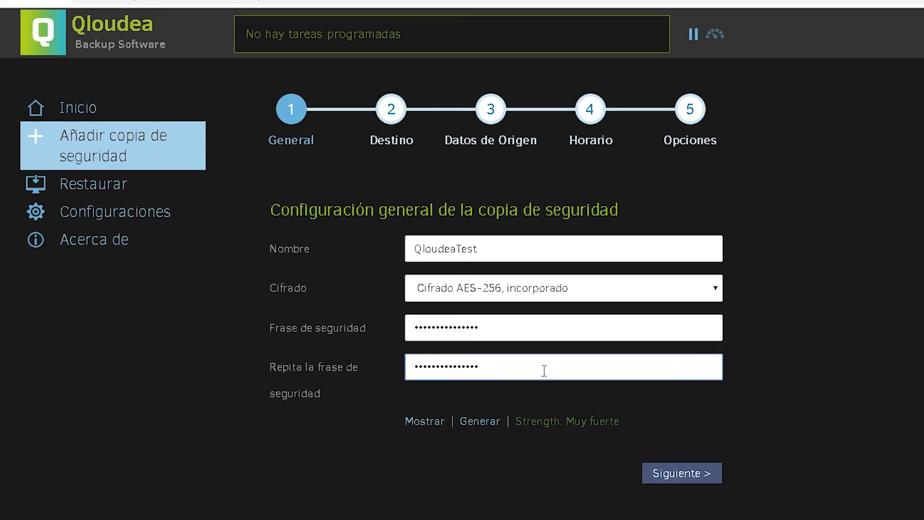
click(685, 478)
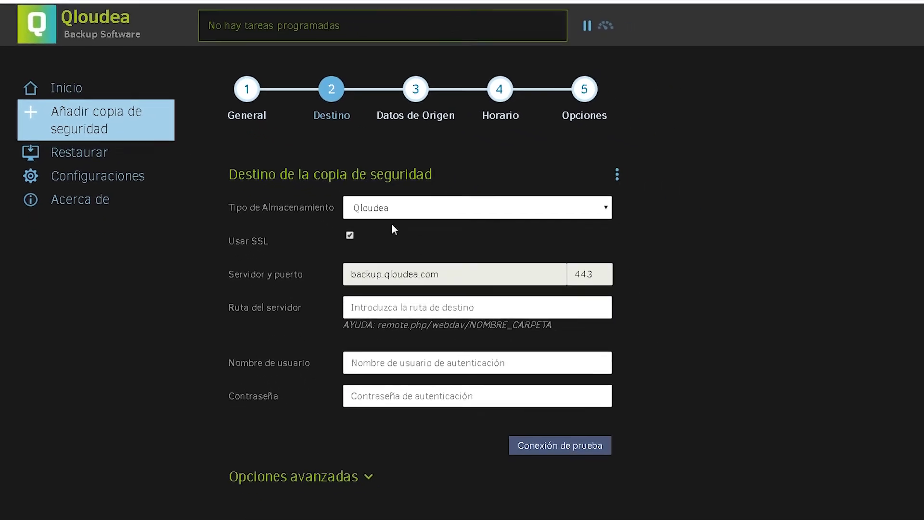
Keep Qloudea as the storage type and set the destination's server path to remote.php/webdav/Qloudeatest.
click(513, 250)
click(393, 187)
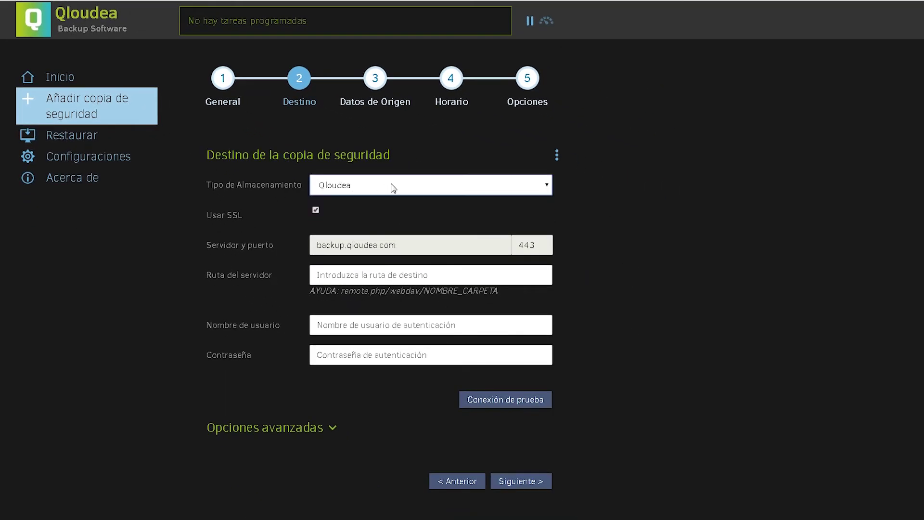
click(368, 276)
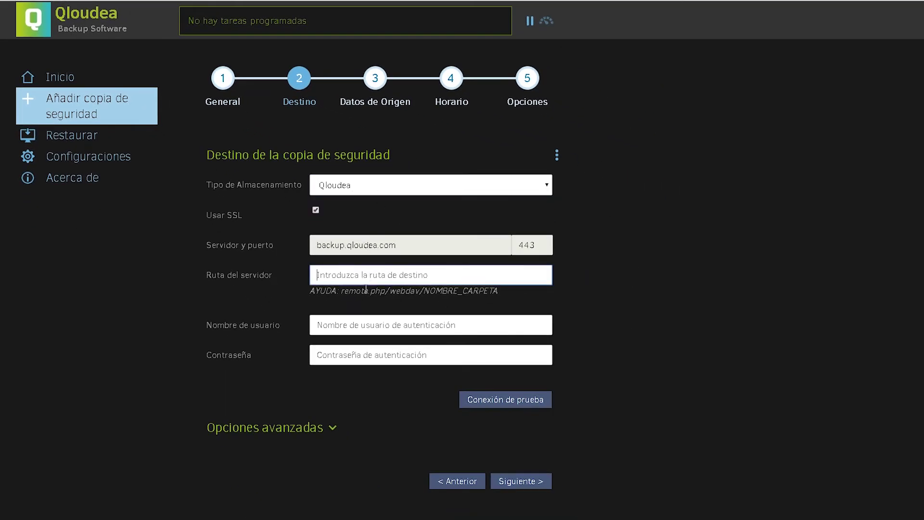
drag(341, 292, 423, 296)
key(ctrl+c)
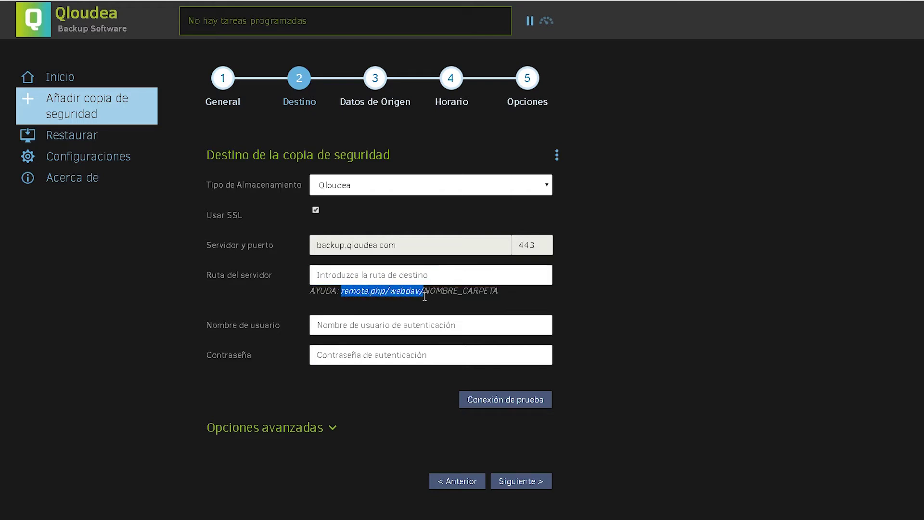
click(411, 271)
key(ctrl+v)
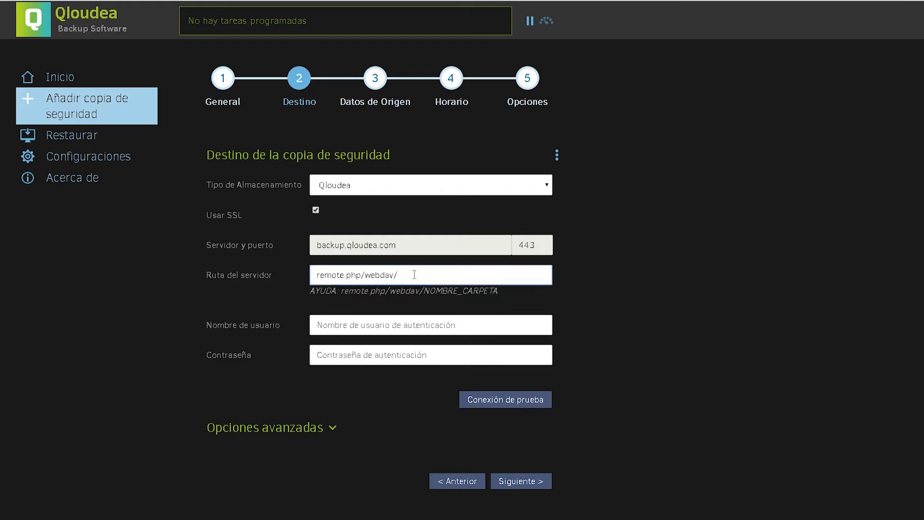
text(Qloudeatest)
key(Tab)
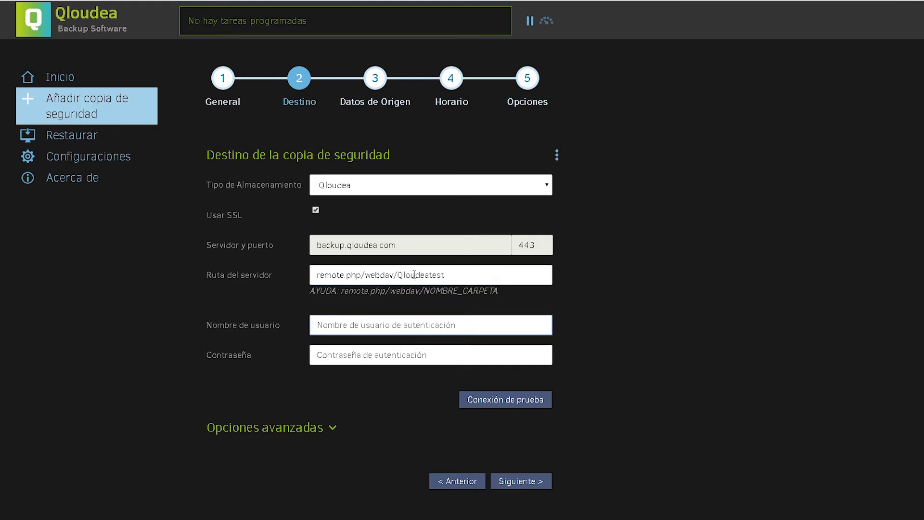
Enter the authentication username and password for the Qloudea backup destination.
text(demo2)
click(393, 355)
text(••••••••••)
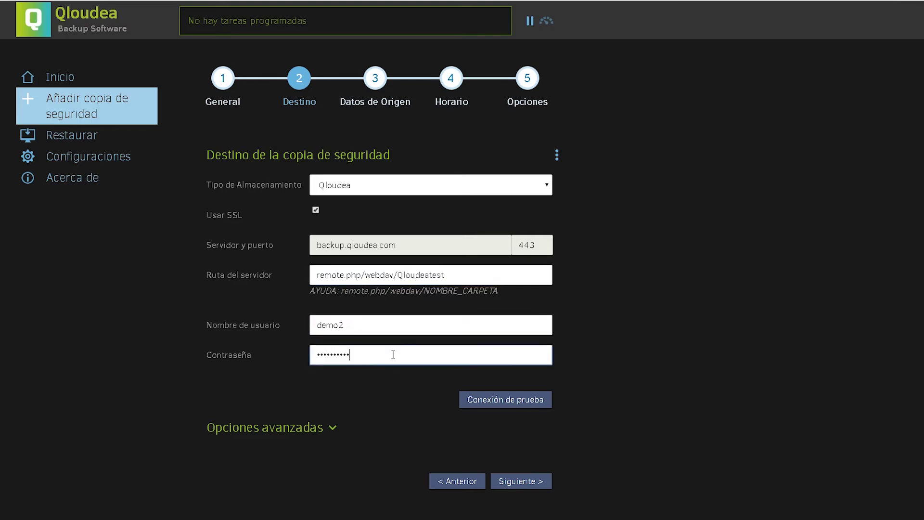
Test the destination connection, agree to create the missing Qloudeatest directory, and continue to the source data.
click(498, 401)
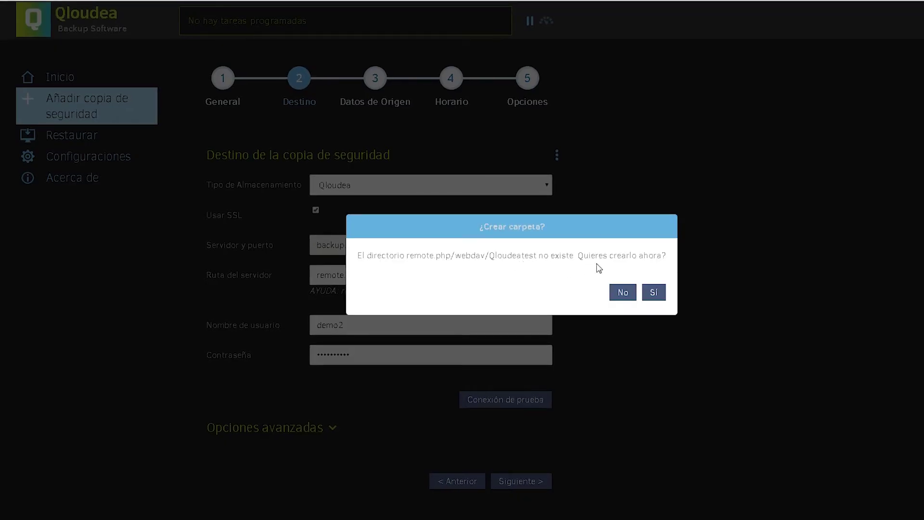
click(654, 293)
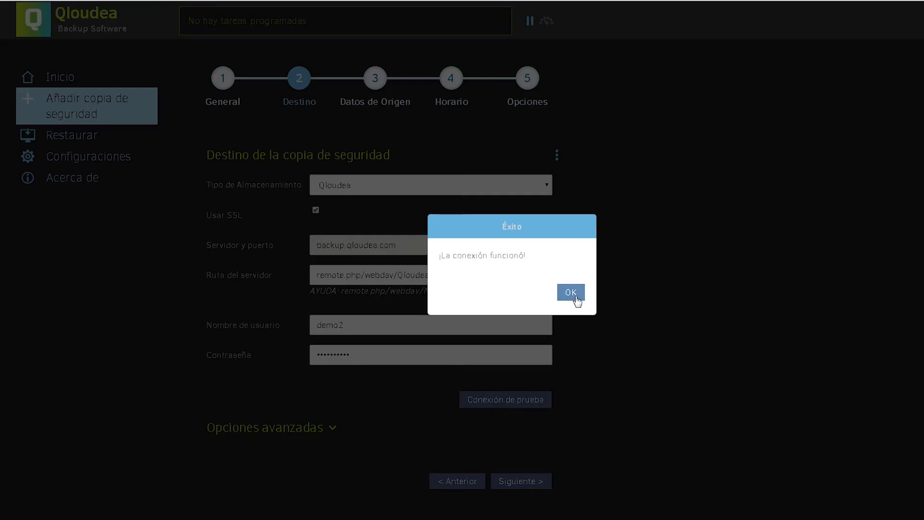
click(572, 295)
click(531, 496)
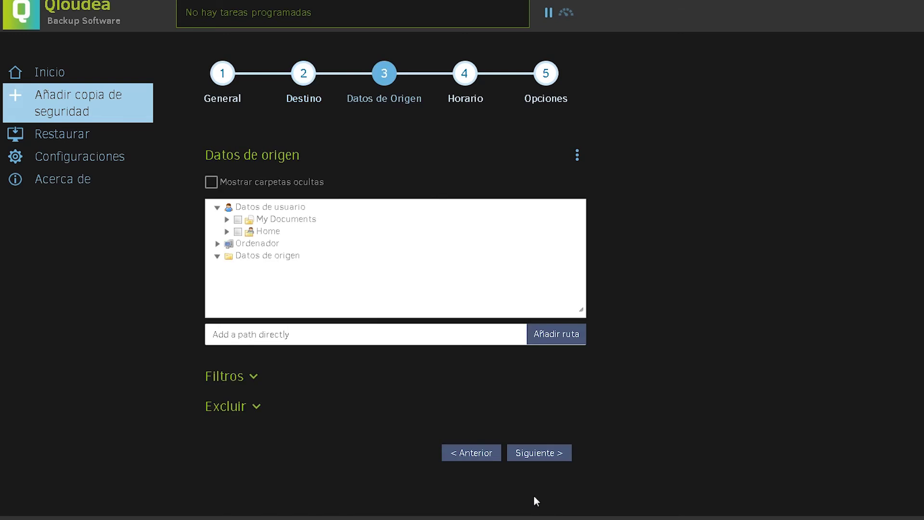
Select the folders TEst 3 and Test1 inside share/CACHEDEV1_DATA as source data and continue to the schedule.
click(218, 244)
scroll(220, 256, down, 5)
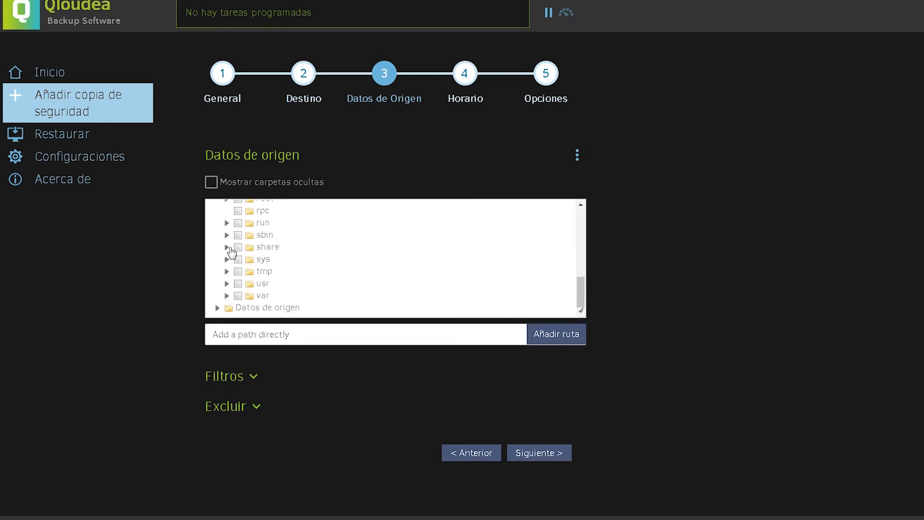
click(226, 247)
scroll(269, 271, down, 2)
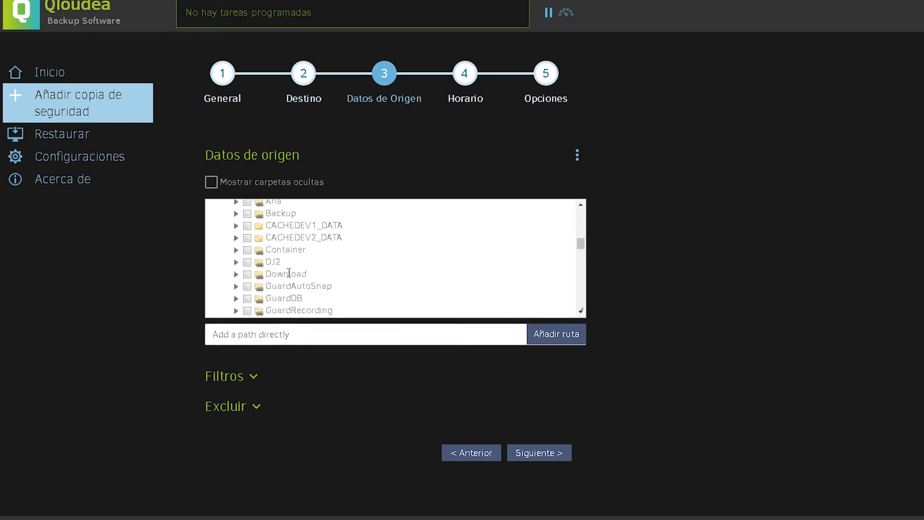
click(236, 227)
scroll(304, 253, down, 5)
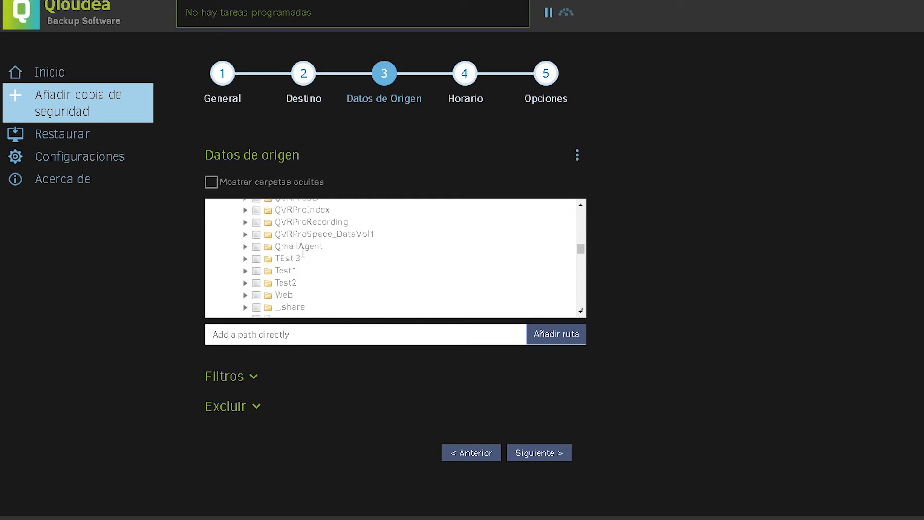
click(256, 259)
click(257, 271)
click(548, 457)
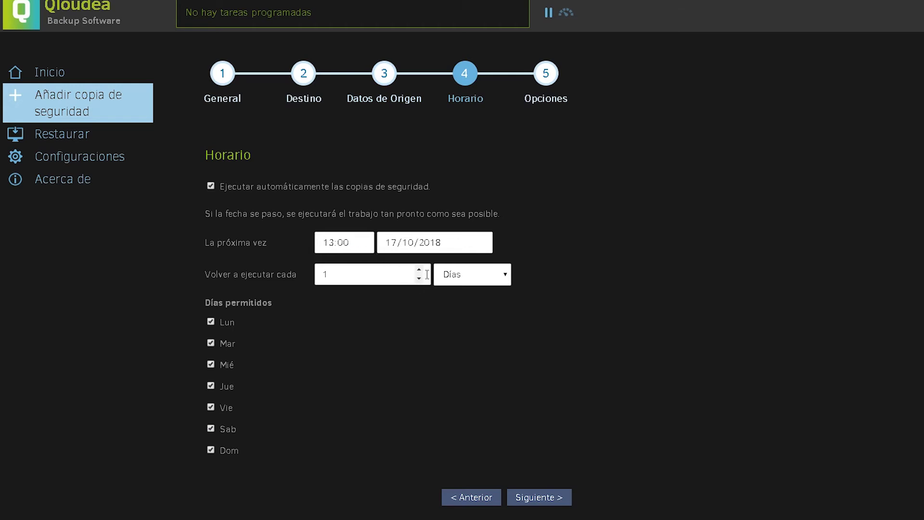
Schedule the next automatic backup for 19:00 and make it repeat every 3 hours.
click(339, 243)
text(19)
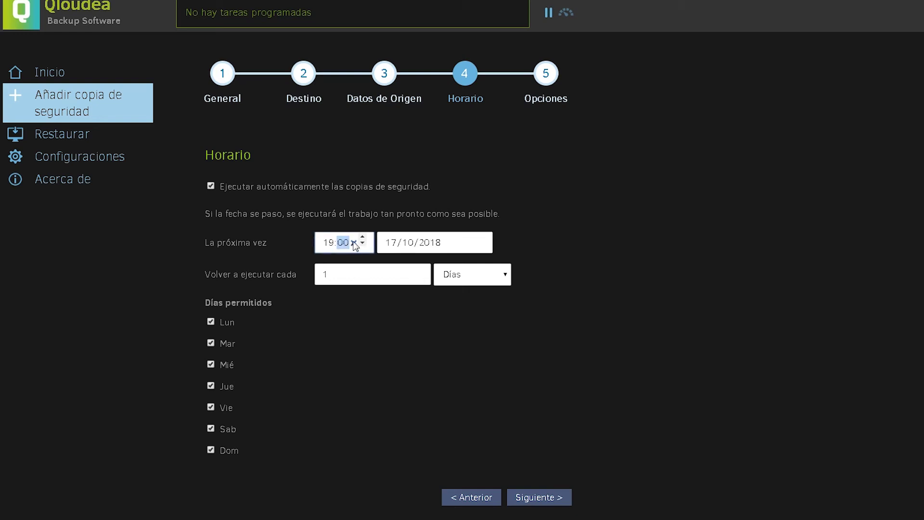
click(392, 274)
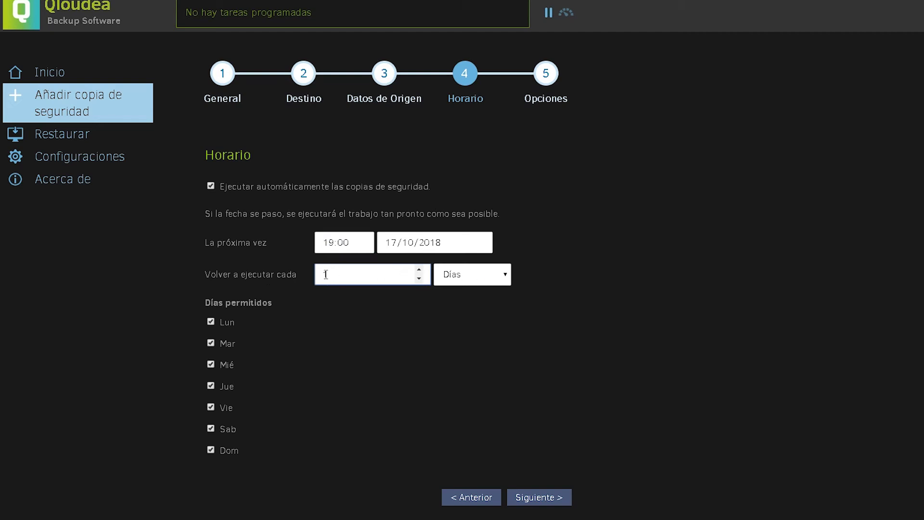
click(499, 275)
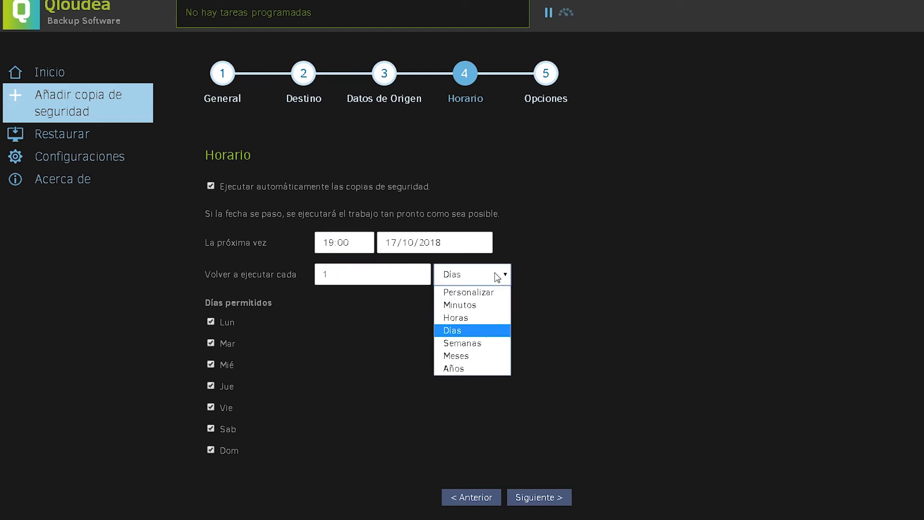
click(485, 325)
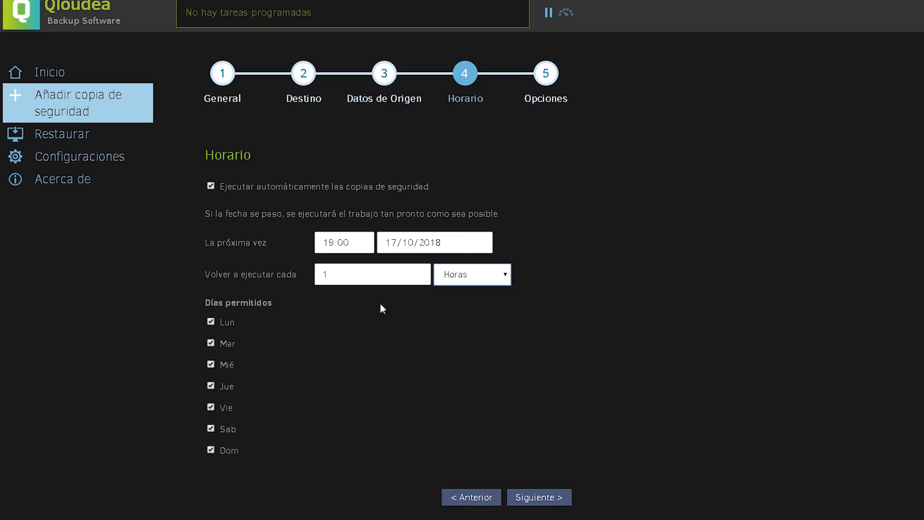
drag(357, 274, 274, 277)
text(3)
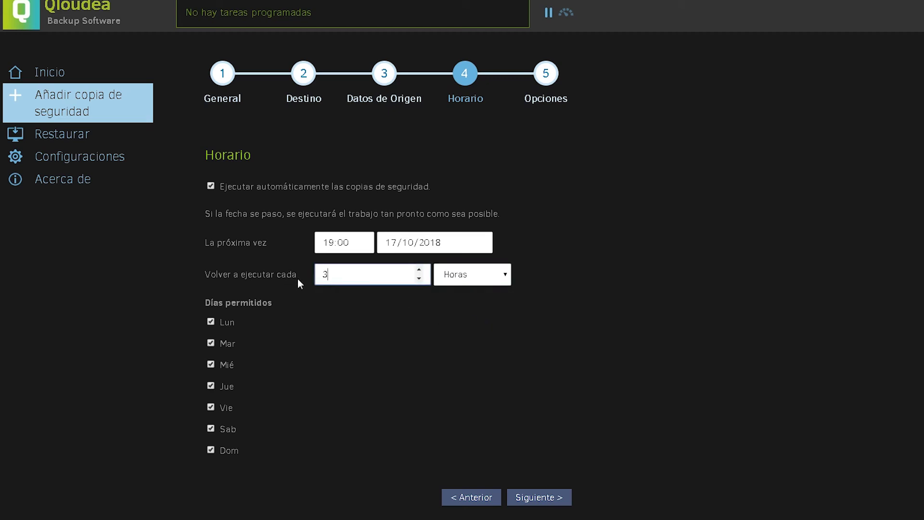
Exclude Saturday from the allowed backup days and continue to the general options.
click(355, 316)
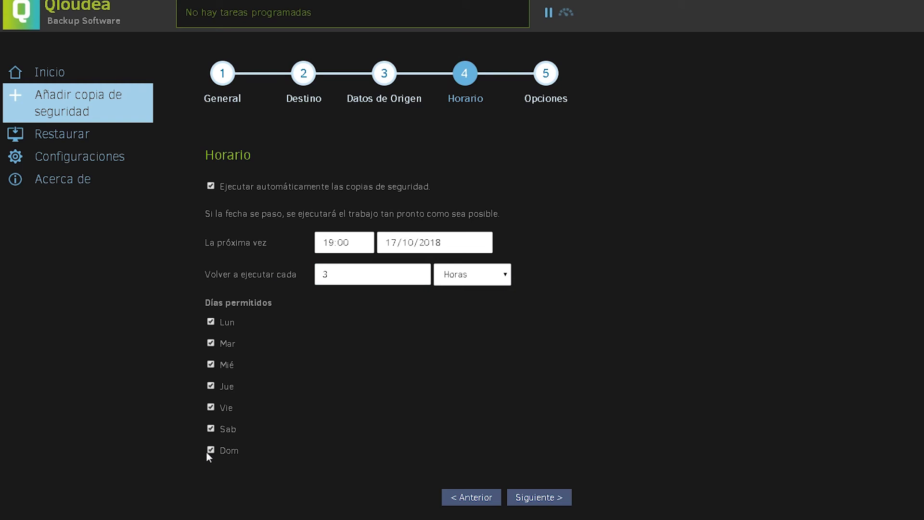
click(210, 428)
click(540, 498)
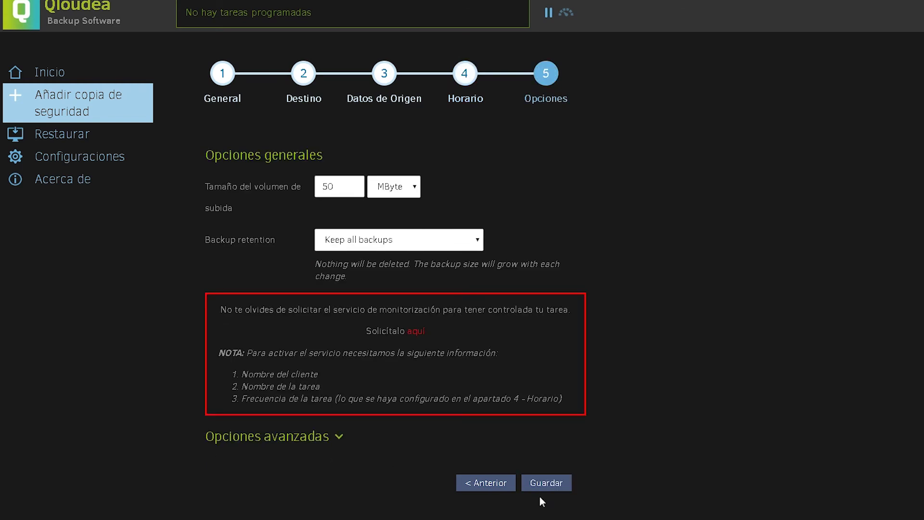
Set the upload volume size to 5 GByte and leave the retention policy at Keep all backups.
double_click(329, 186)
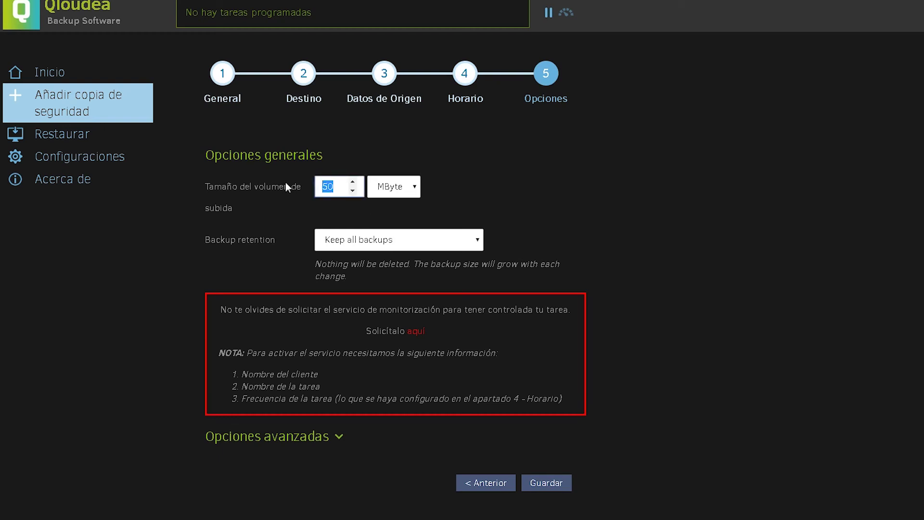
text(5)
click(415, 240)
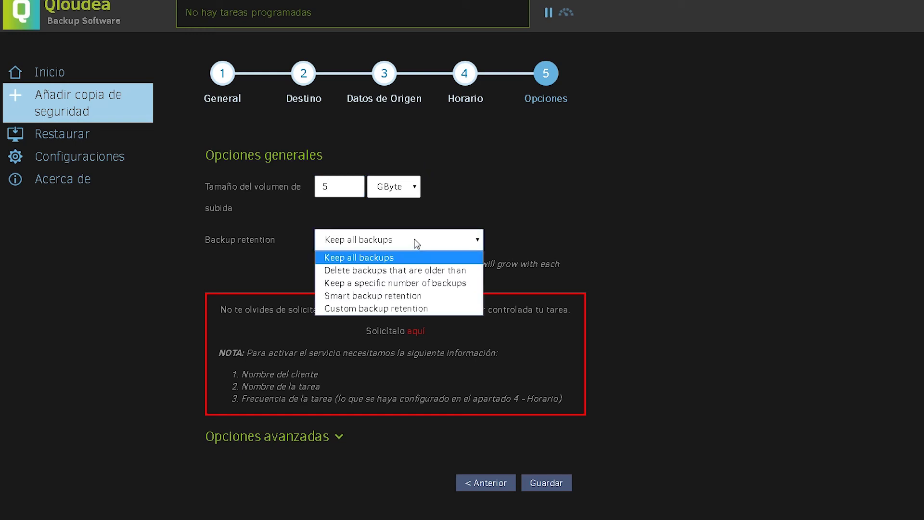
click(416, 240)
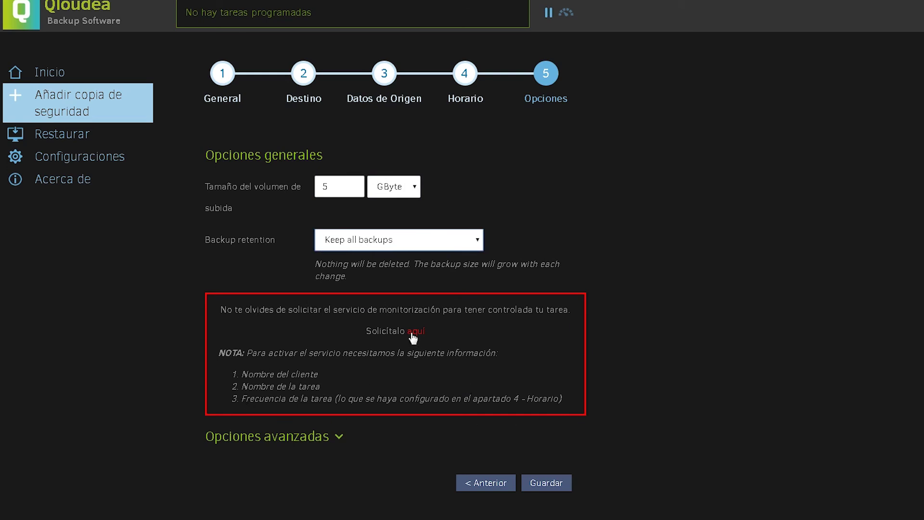
Save the QloudeaTest backup configuration and run the backup immediately.
click(551, 484)
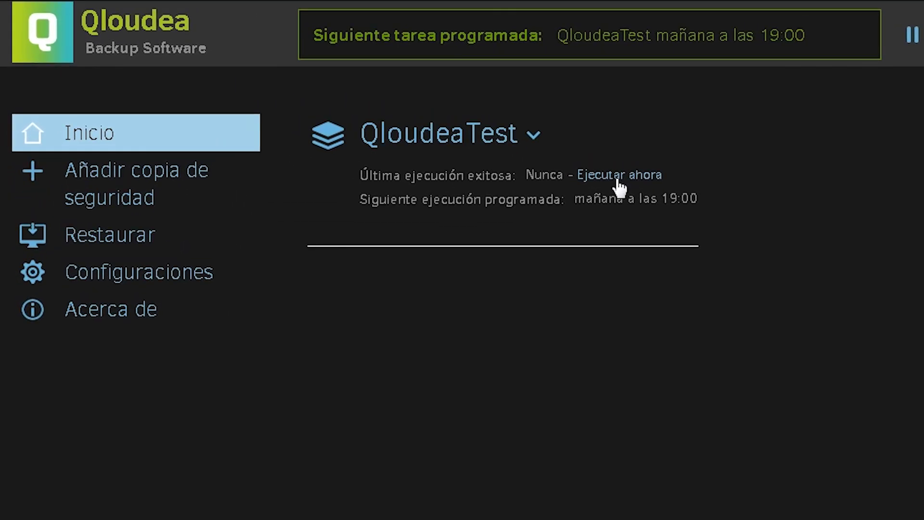
click(618, 179)
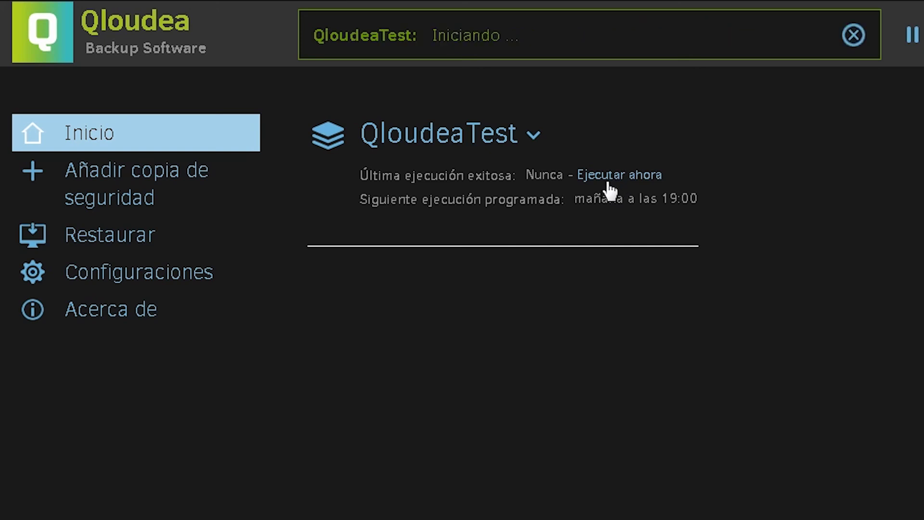